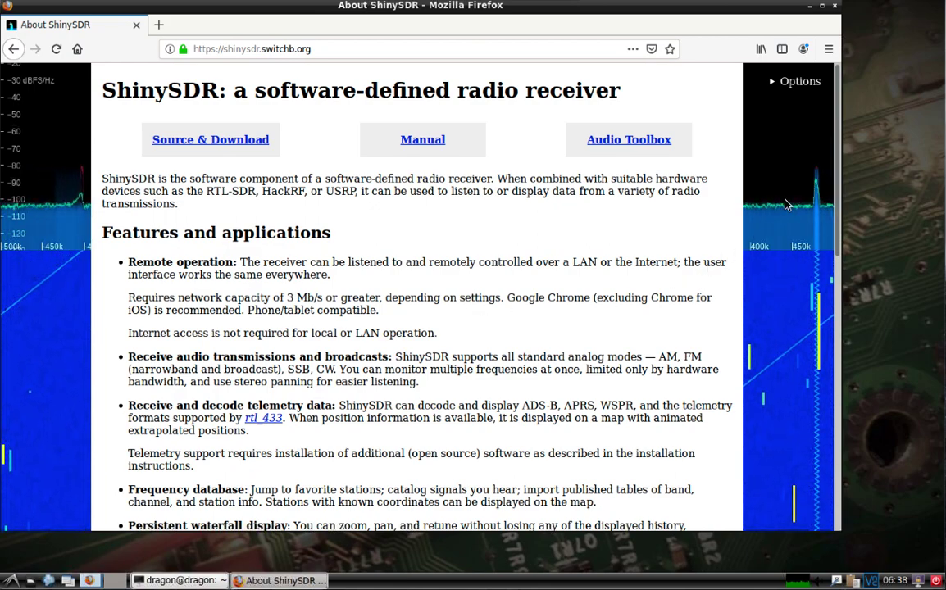
- Scroll the About ShinySDR page down through its features to the Supported modes section
middle_click(837, 204)
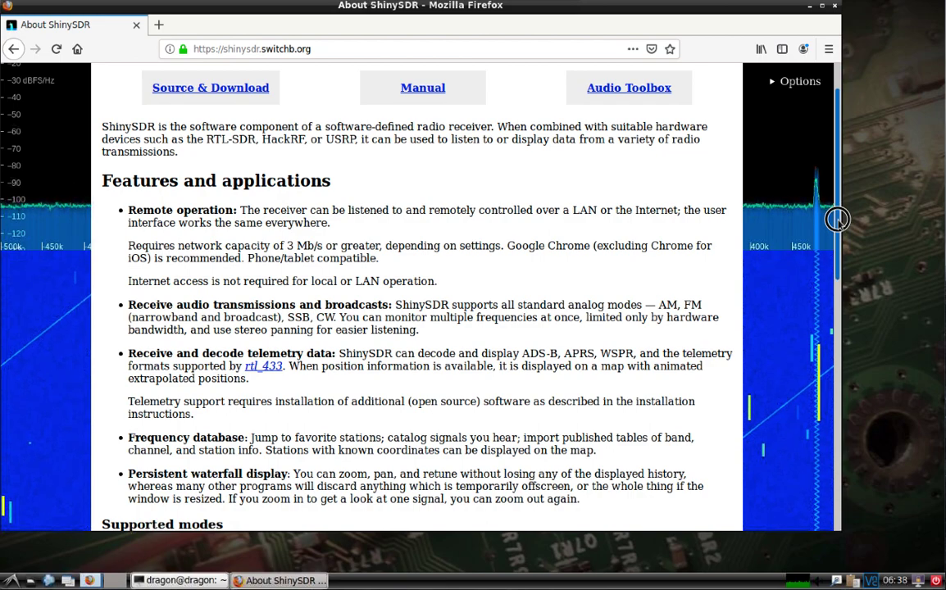
click(837, 222)
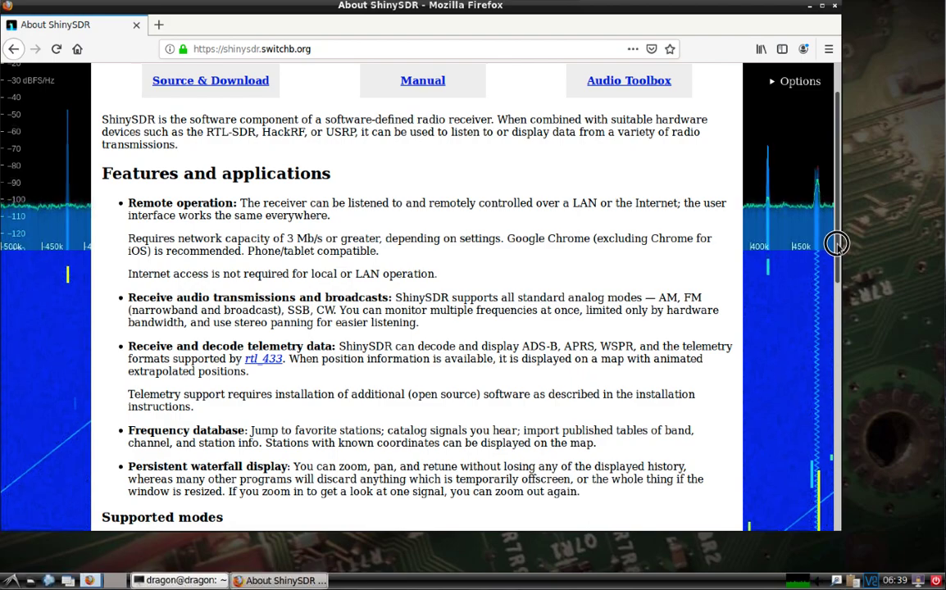
drag(835, 244, 829, 319)
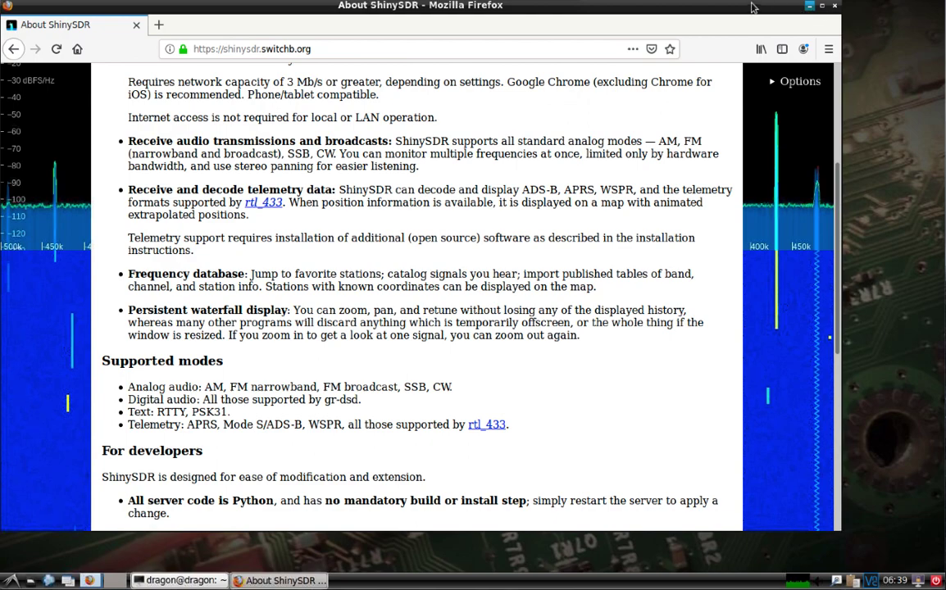
- Bring the terminal forward and run shinysdr -h, noting the --create option
click(809, 6)
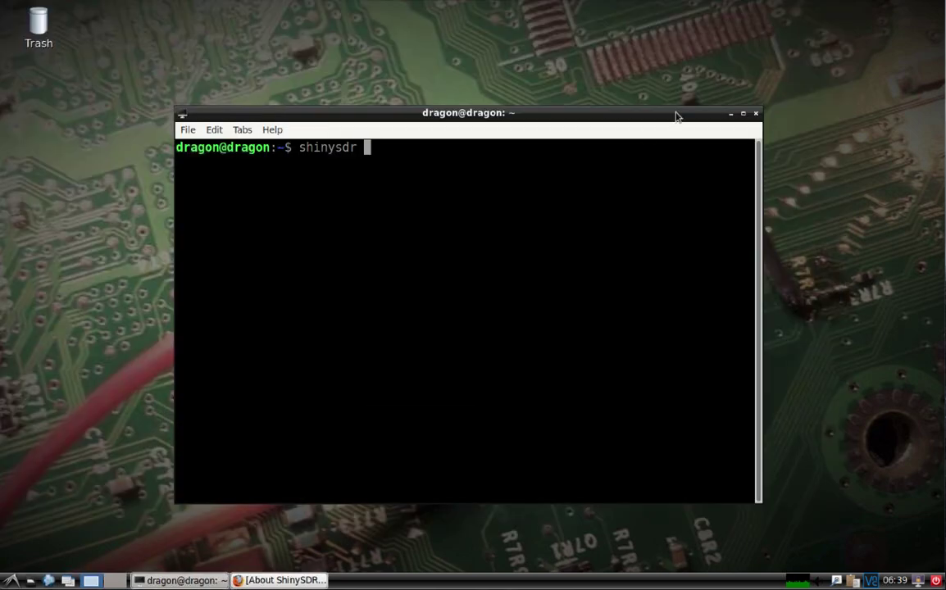
drag(492, 114, 488, 77)
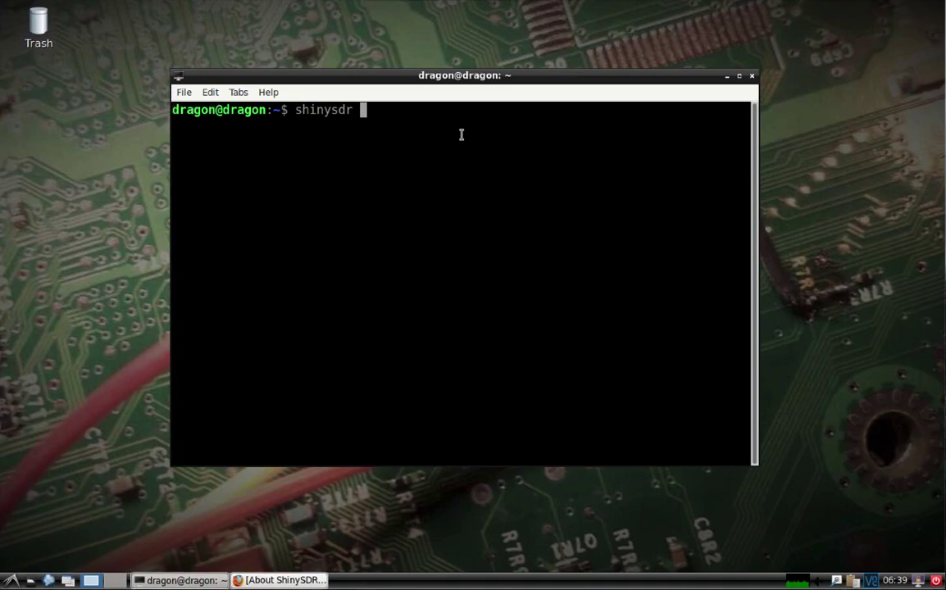
text(-h)
key(Return)
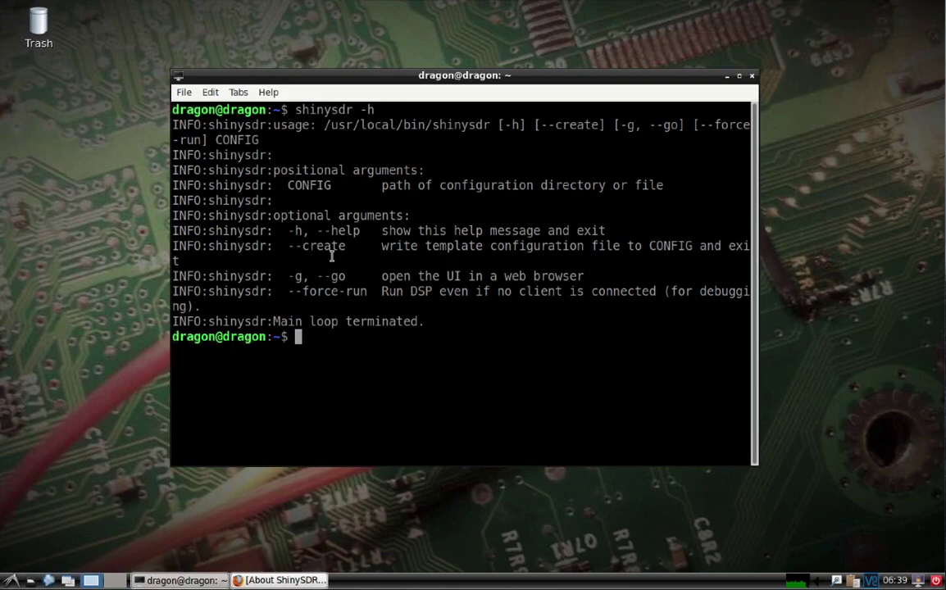
drag(292, 247, 348, 250)
click(326, 343)
- Create a default configuration with shinysdr --create youtube and list the home folder
text(shinysdr --)
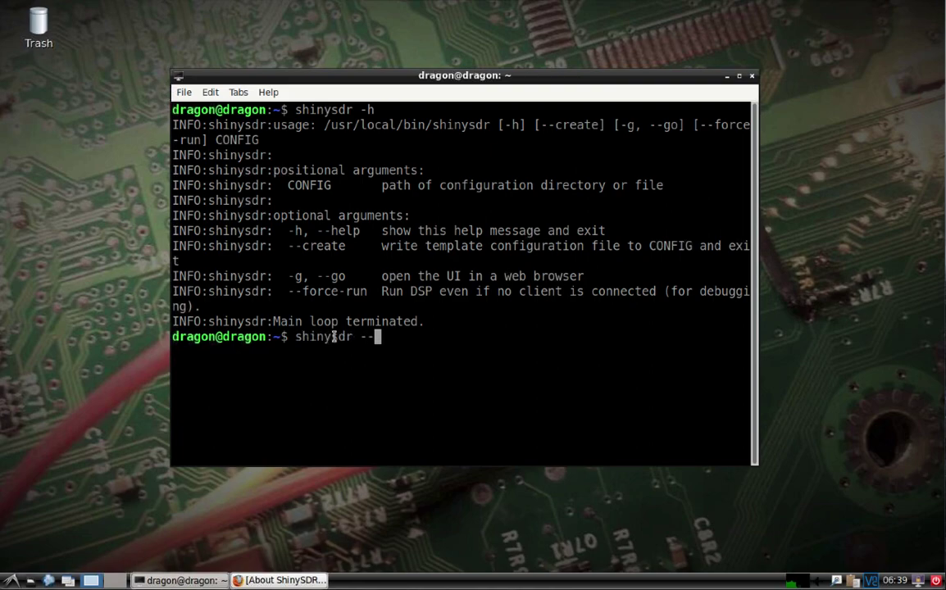
text(create)
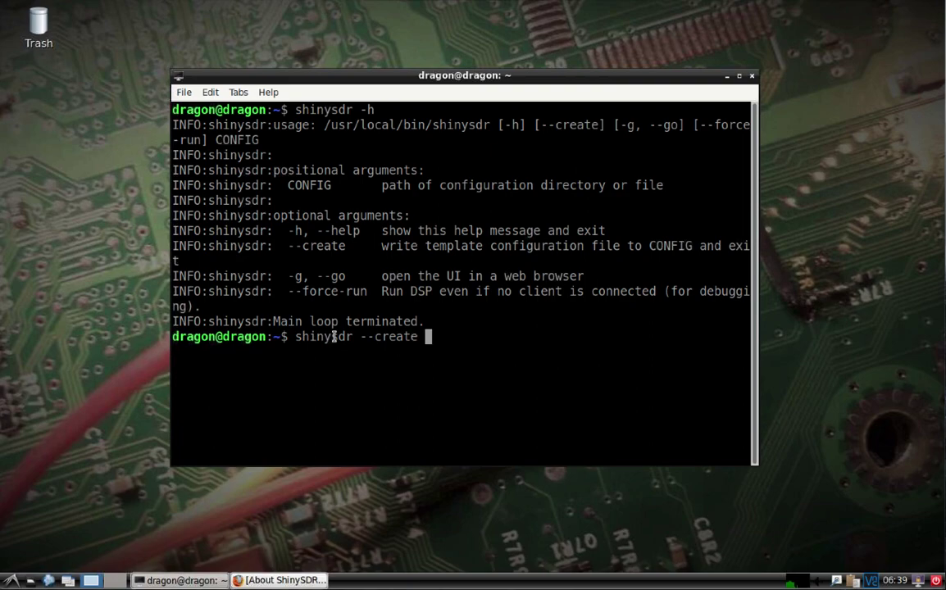
text( youtube)
key(Return)
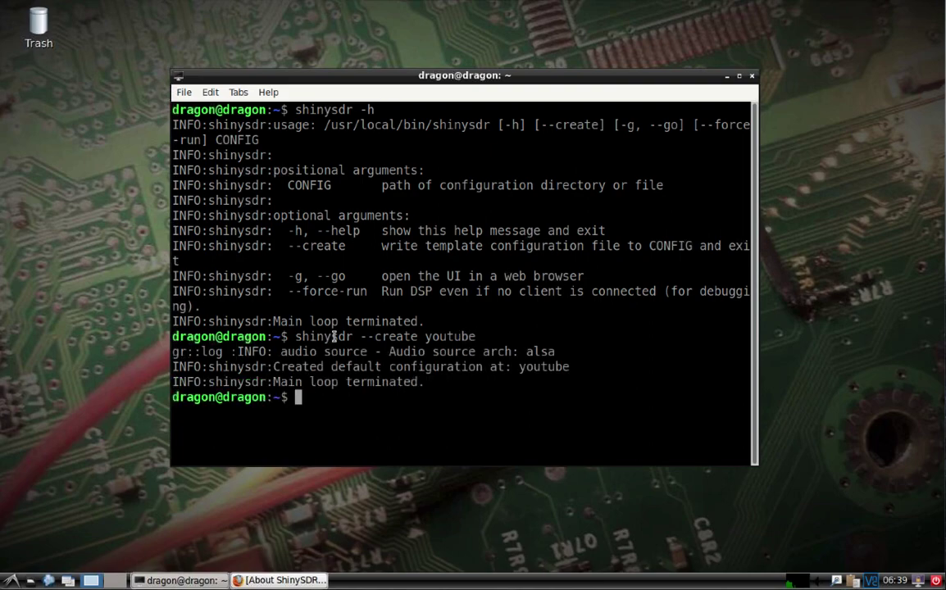
text(ls)
key(Return)
- Enter the youtube folder, list its files, and open config.py in vi
text(cd )
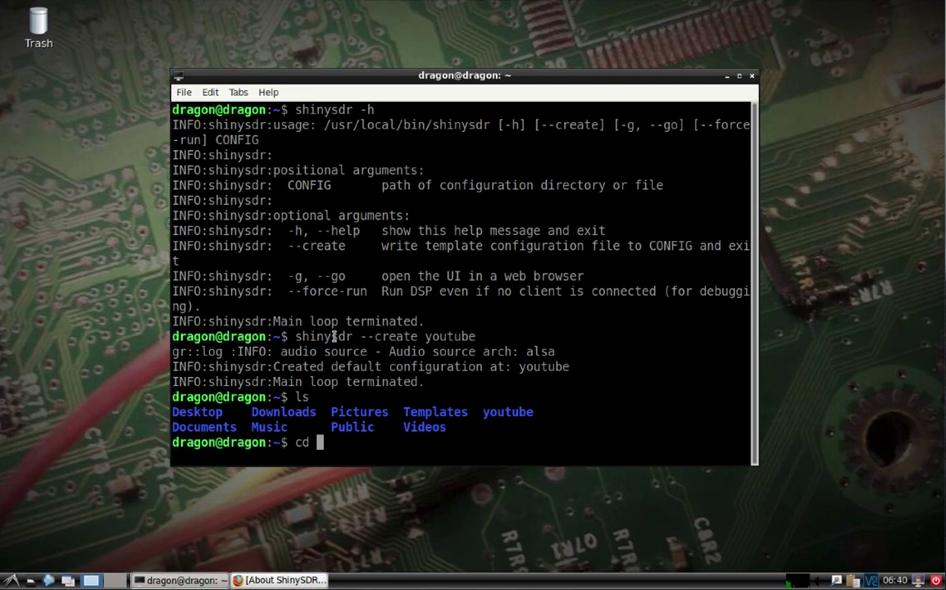
text(y)
key(Tab)
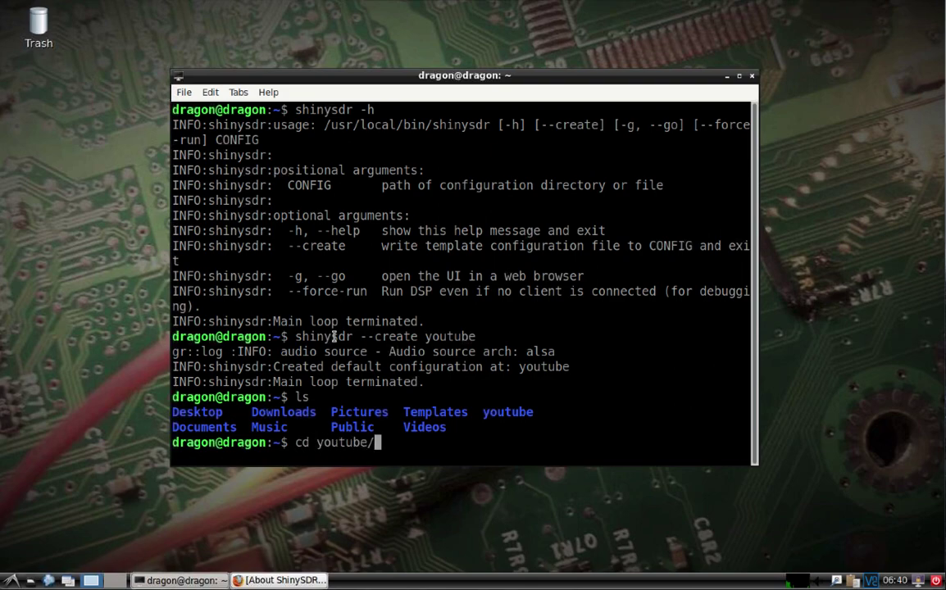
key(Return)
text(ls)
key(Return)
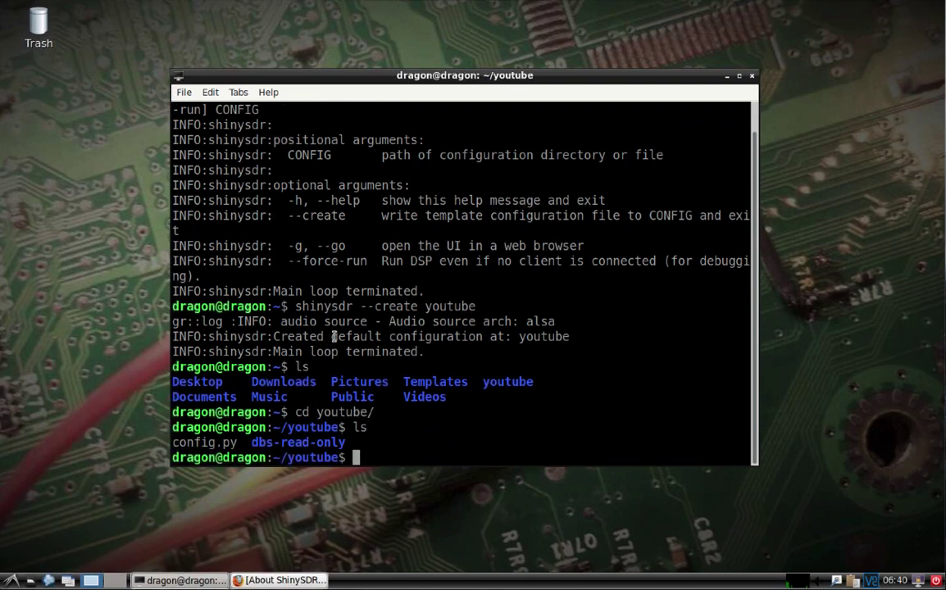
text(vi con)
key(Tab)
key(Return)
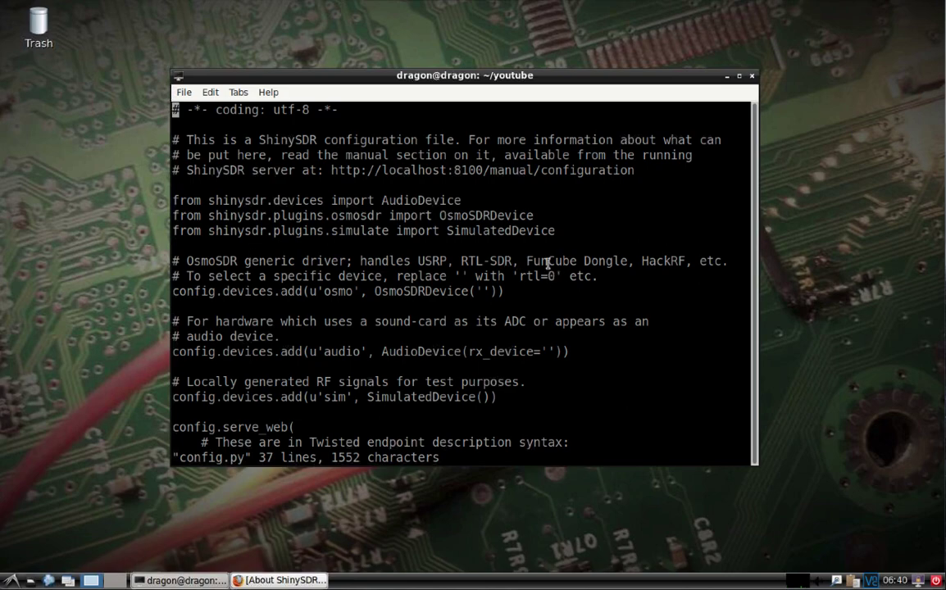
key(Down)
key(Down)
key(Down)
key(Down)
key(Down)
key(Down)
key(Down)
key(Down)
key(Down)
key(Down)
key(Down)
key(Down)
key(Down)
key(Down)
key(Down)
key(Down)
key(Down)
key(Down)
key(Down)
key(Down)
key(Down)
key(Down)
key(Down)
key(Down)
key(Down)
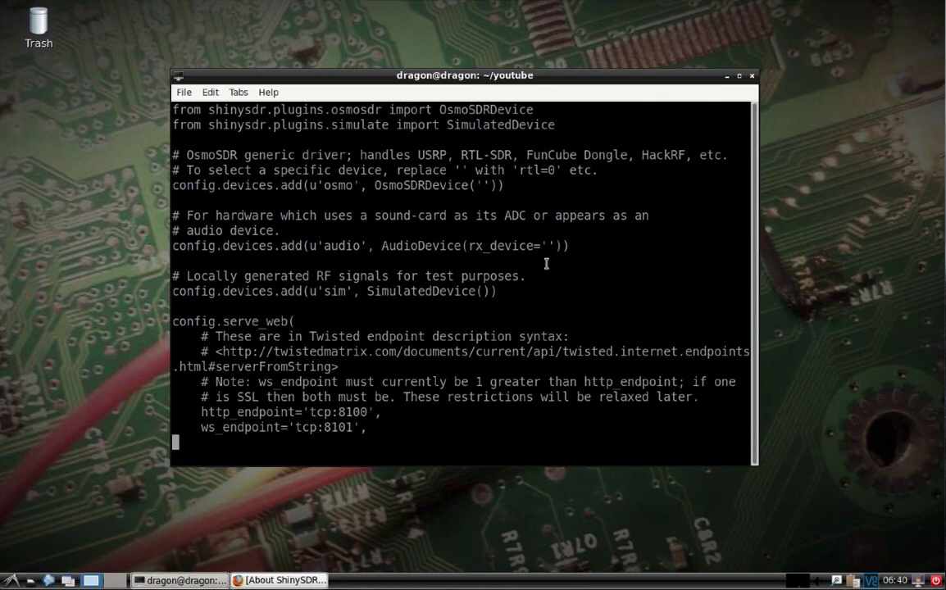
key(Down)
key(Up)
key(Up)
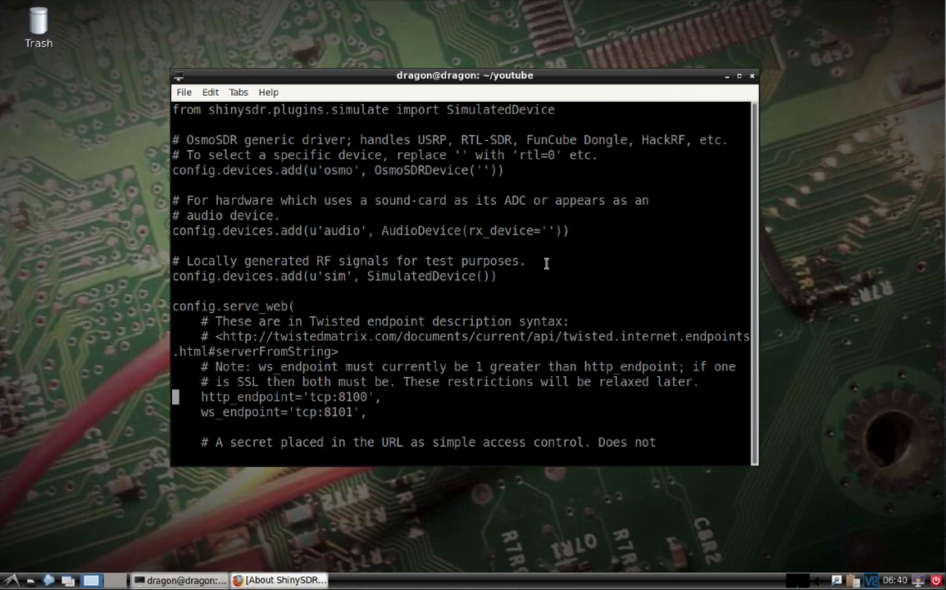
key(Down)
key(Up)
key(Down)
key(Down)
key(Down)
key(Down)
key(Down)
key(Down)
key(Down)
key(Down)
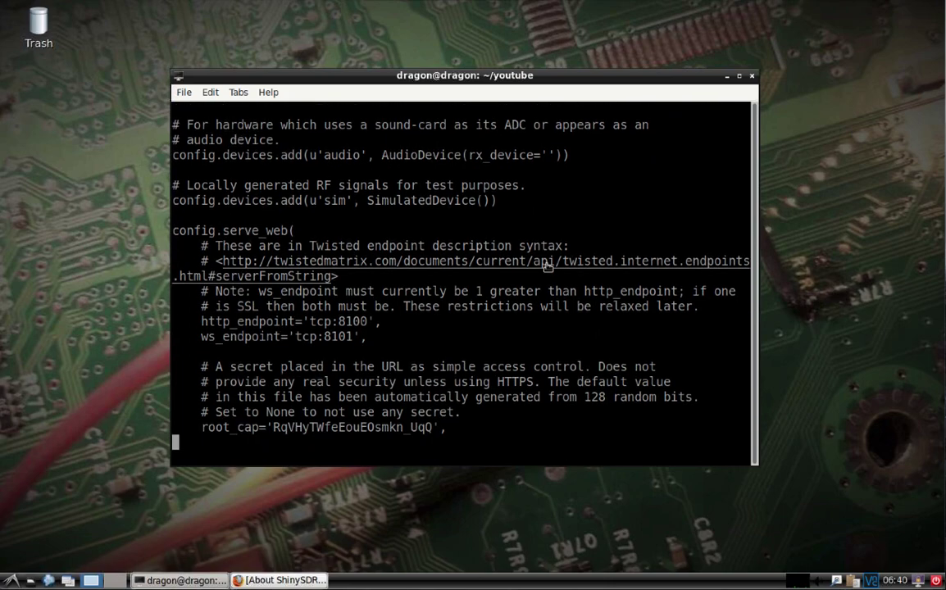
key(Down)
key(Down)
key(Up)
key(Up)
key(Up)
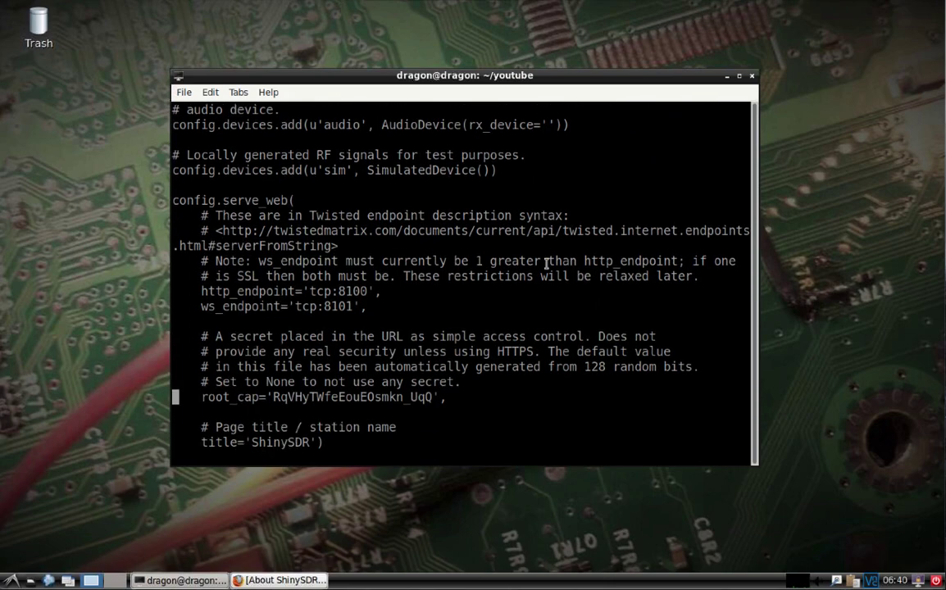
key(Right)
key(Right)
key(Right)
key(Right)
key(Right)
key(Right)
key(Right)
key(Right)
key(Right)
key(Right)
key(Right)
key(Right)
key(Right)
key(Right)
key(l)
key(j)
key(j)
key(j)
key(k)
key(k)
key(k)
key(k)
key(k)
key(k)
key(k)
key(k)
key(k)
key(k)
key(k)
key(k)
key(k)
key(k)
key(k)
key(k)
key(k)
key(k)
key(k)
key(k)
key(k)
key(k)
key(k)
text(:quit)
- Quit vi without saving, return home, and start the server with shinysdr youtube
key(Return)
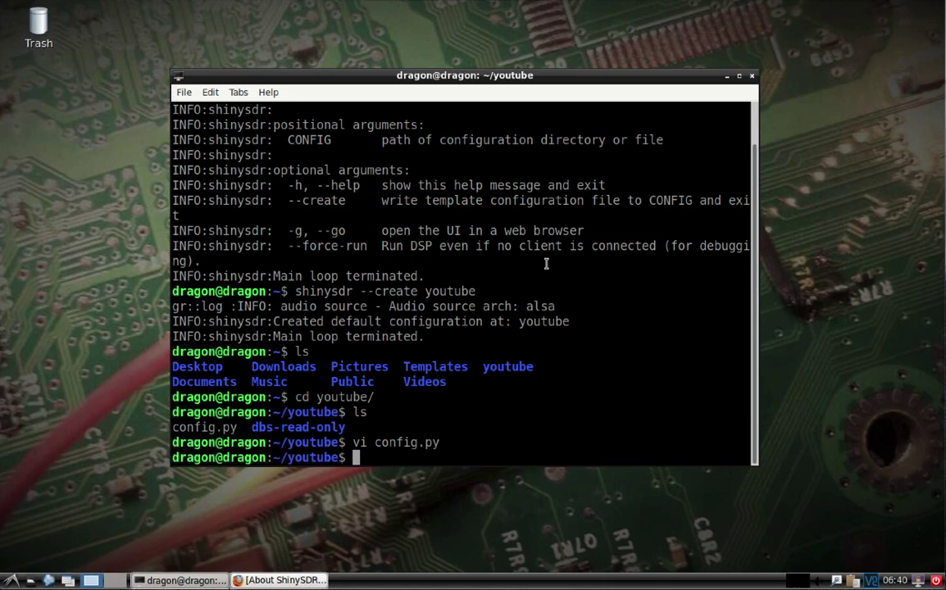
text(cd ..)
key(Return)
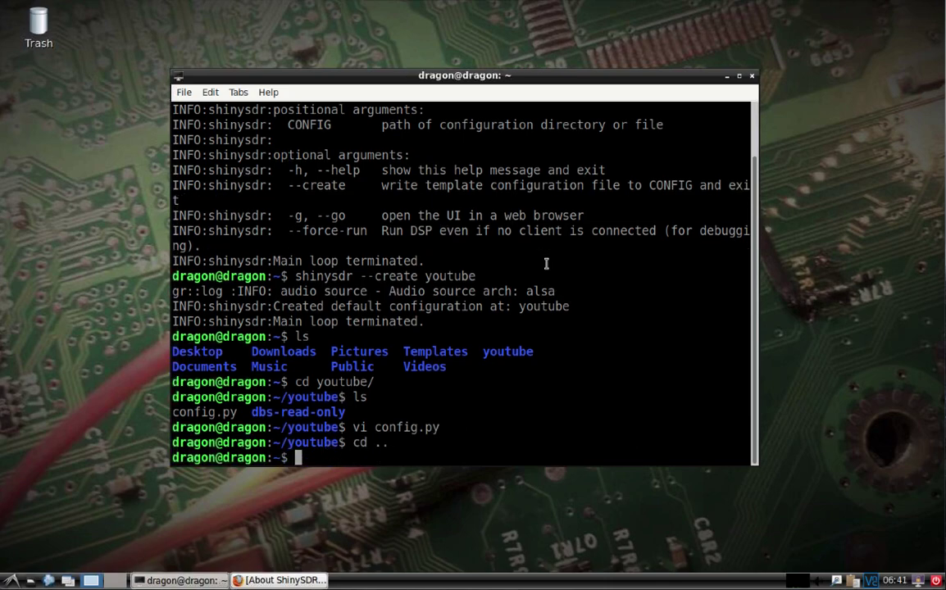
text(shinysdr)
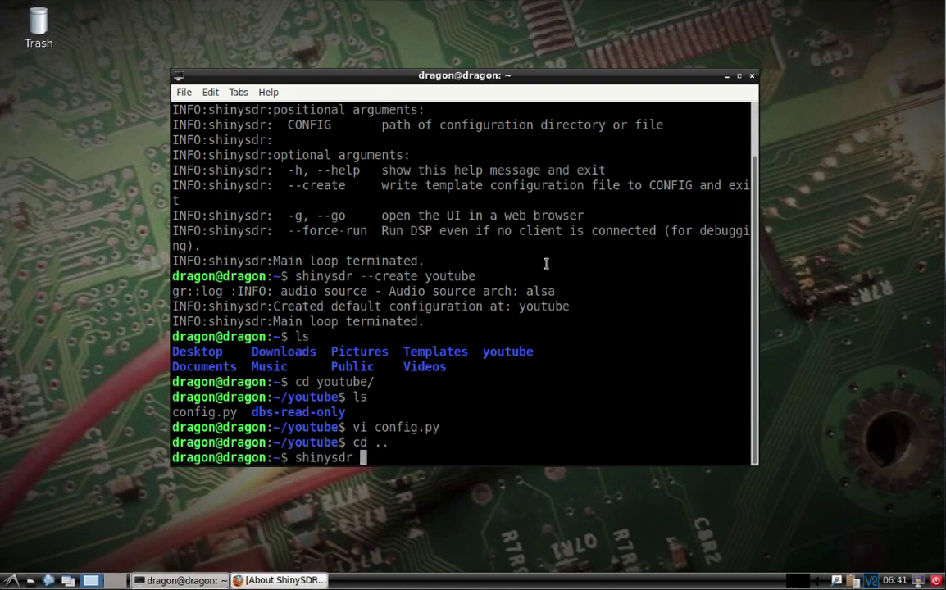
text( youtube)
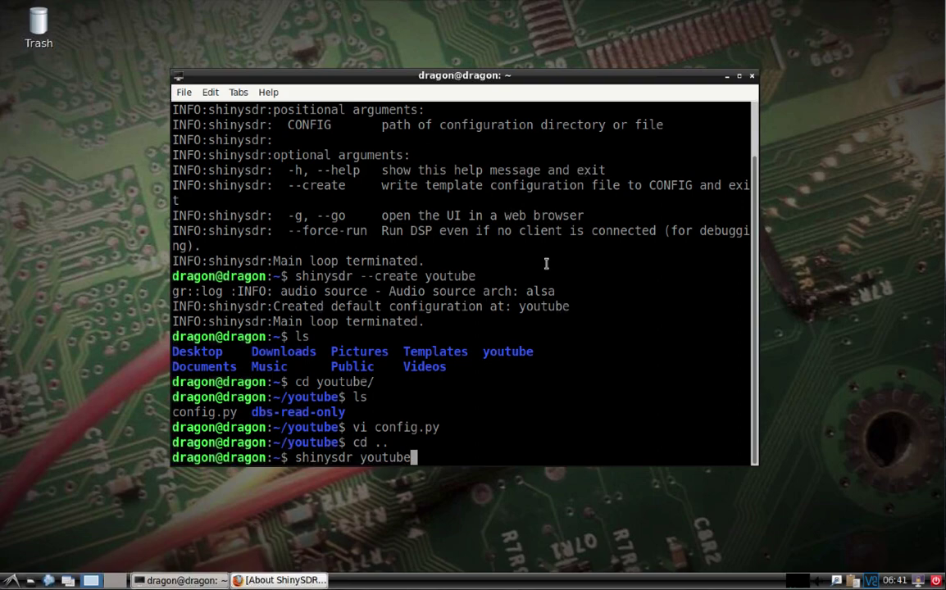
key(Return)
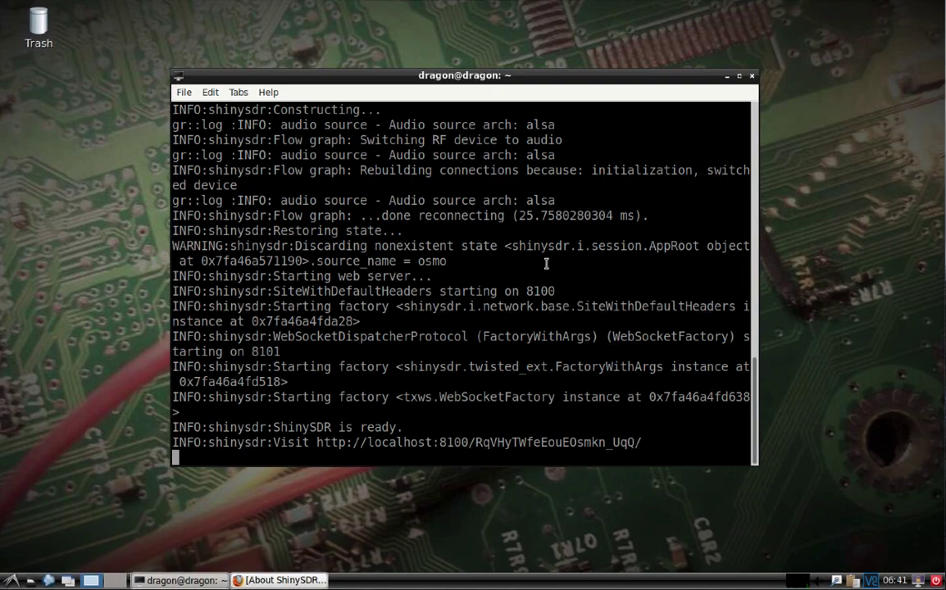
- Copy the ShinySDR localhost:8100 web address and open a new Firefox window
drag(648, 440, 319, 440)
right_click(325, 442)
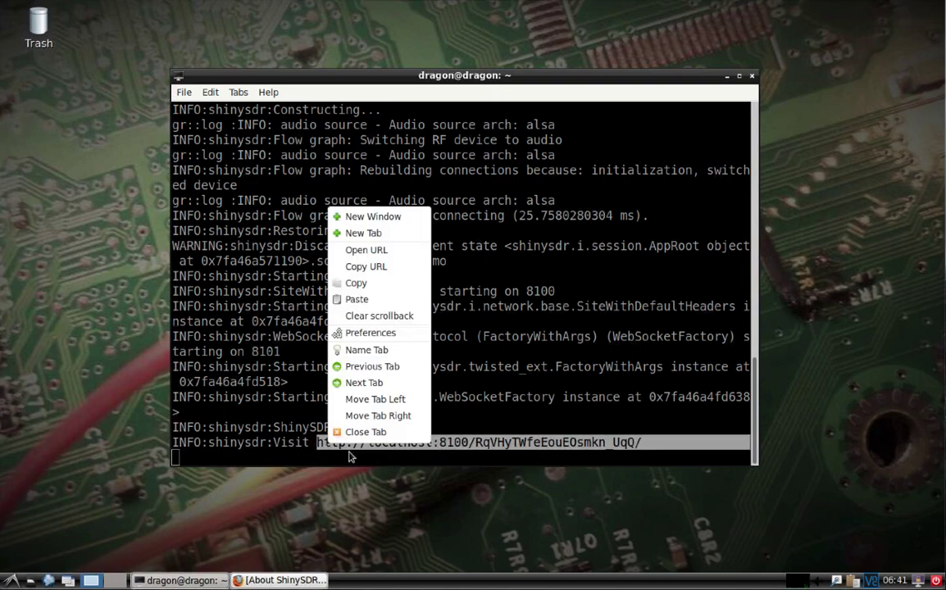
click(356, 283)
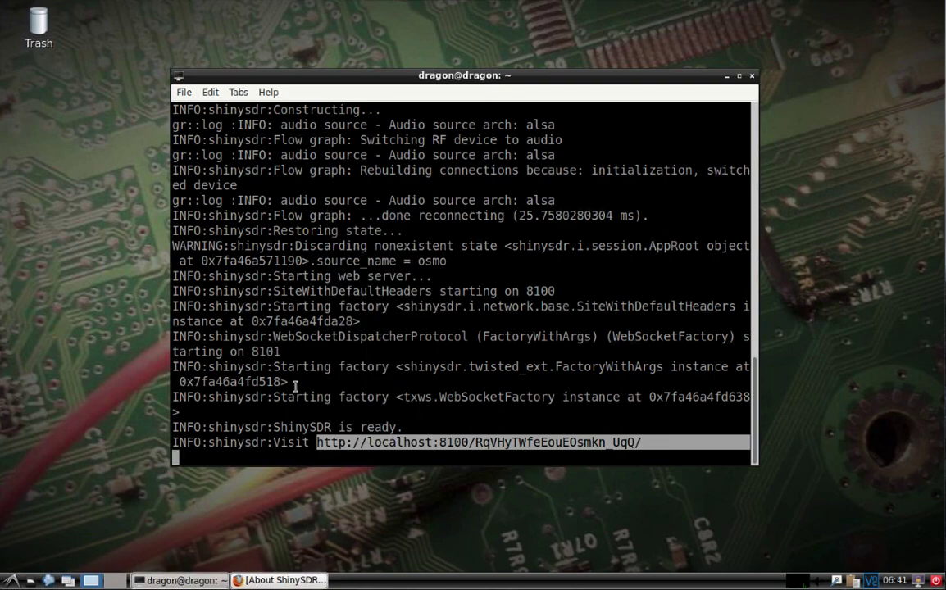
click(48, 580)
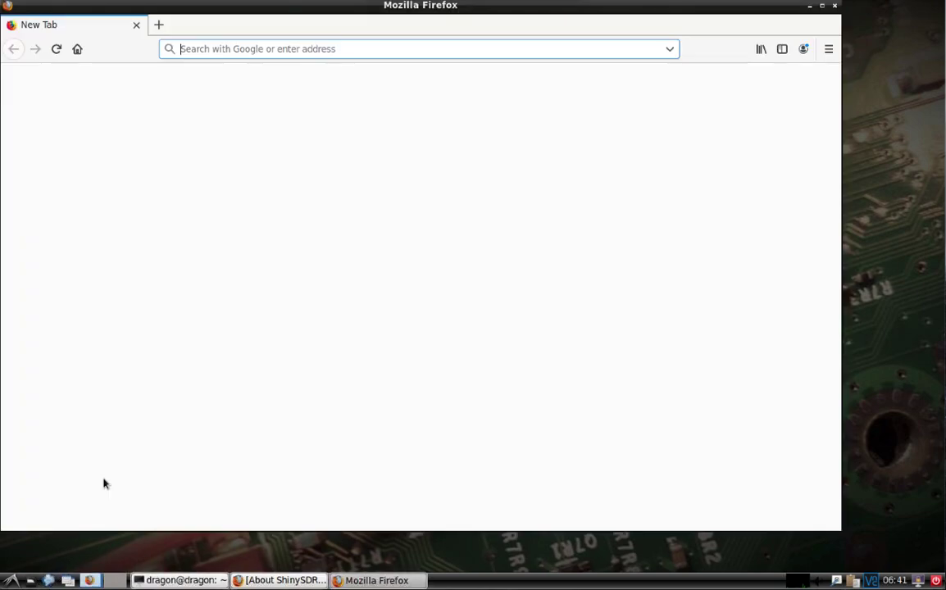
- Load the pasted localhost:8100 address and set the RF source to OsmoSDR
right_click(201, 48)
click(232, 120)
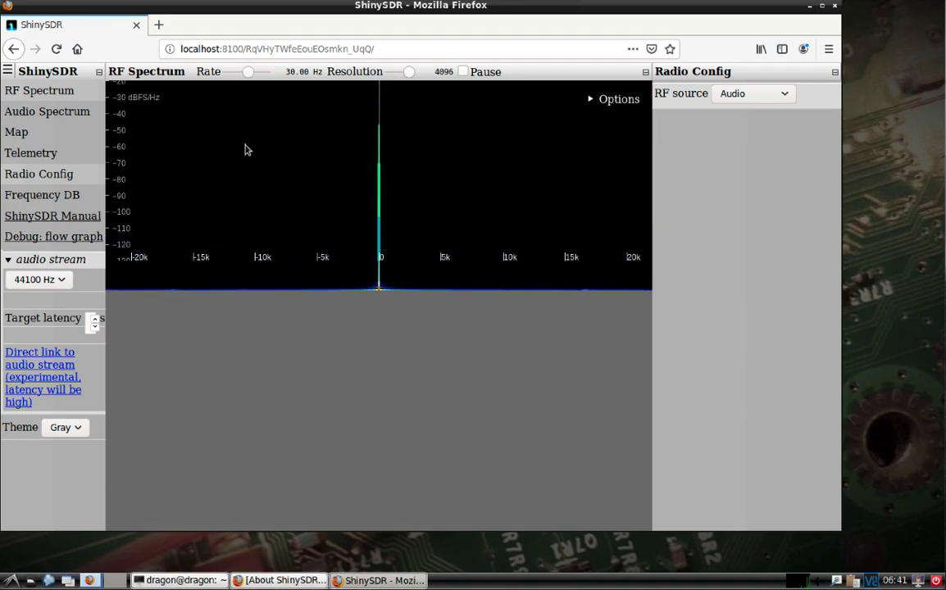
click(785, 96)
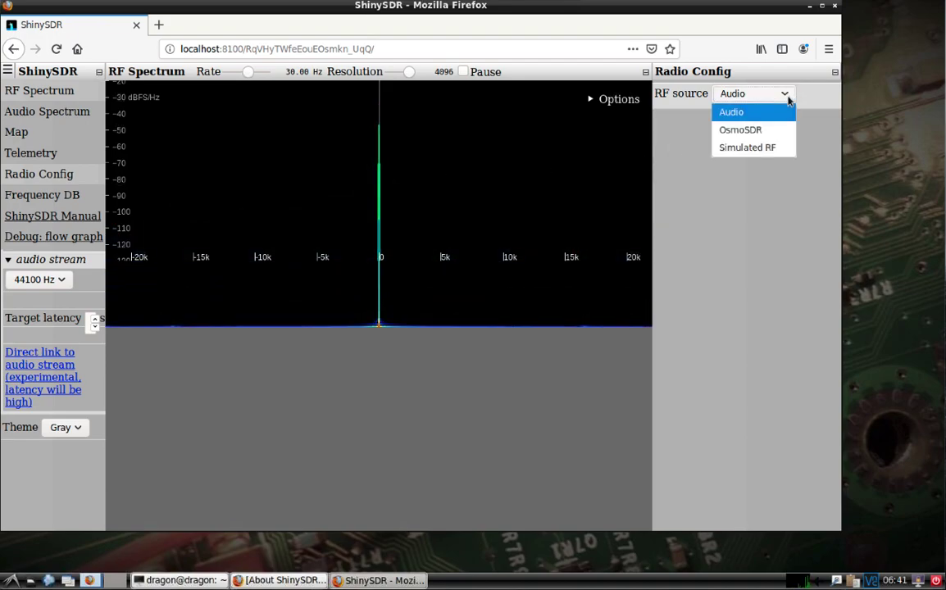
click(752, 131)
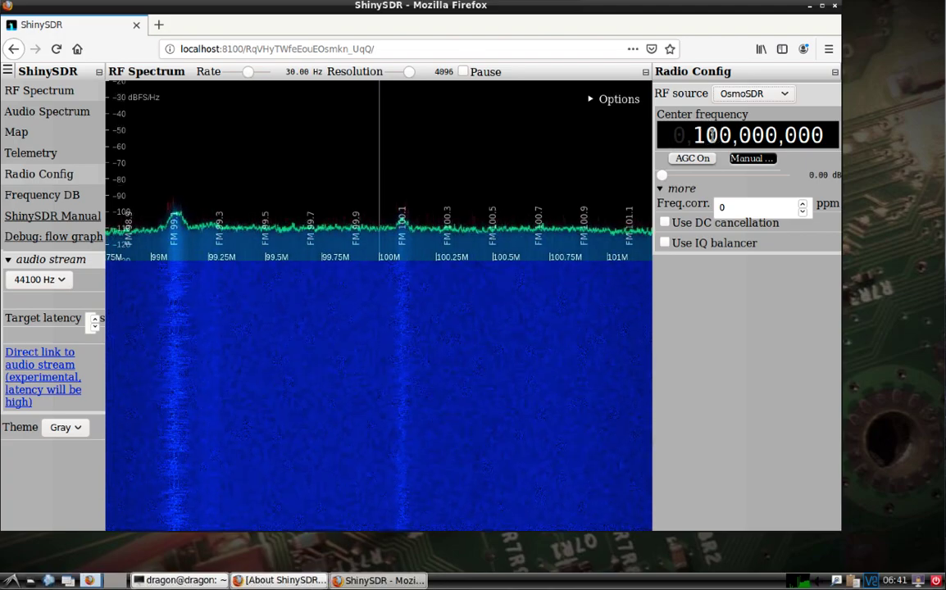
- Step the center frequency from its minimum up through 94, 98 and finally 98.1 MHz
mouse_move(703, 135)
click(710, 161)
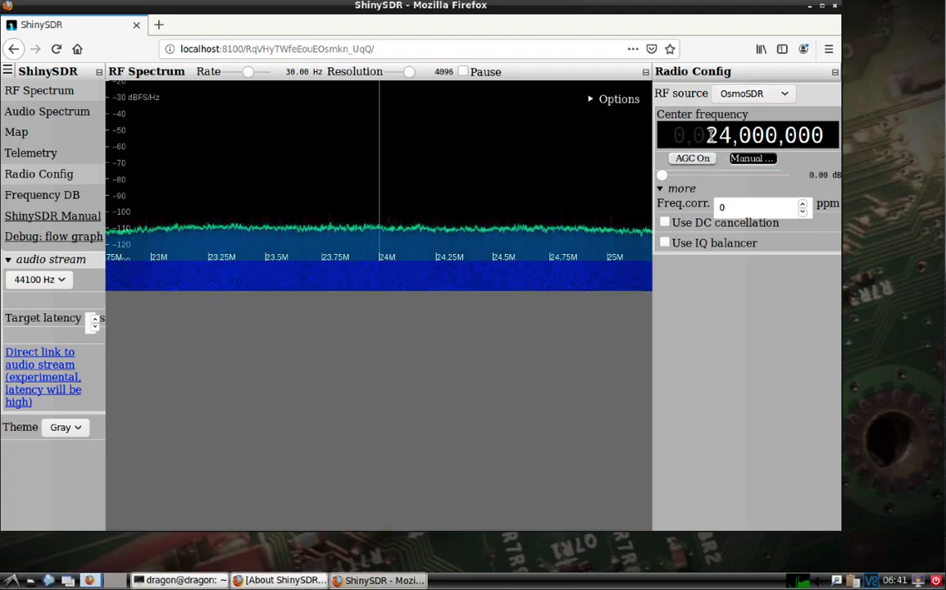
click(716, 114)
click(717, 113)
click(716, 114)
click(716, 114)
click(716, 114)
click(716, 114)
click(716, 114)
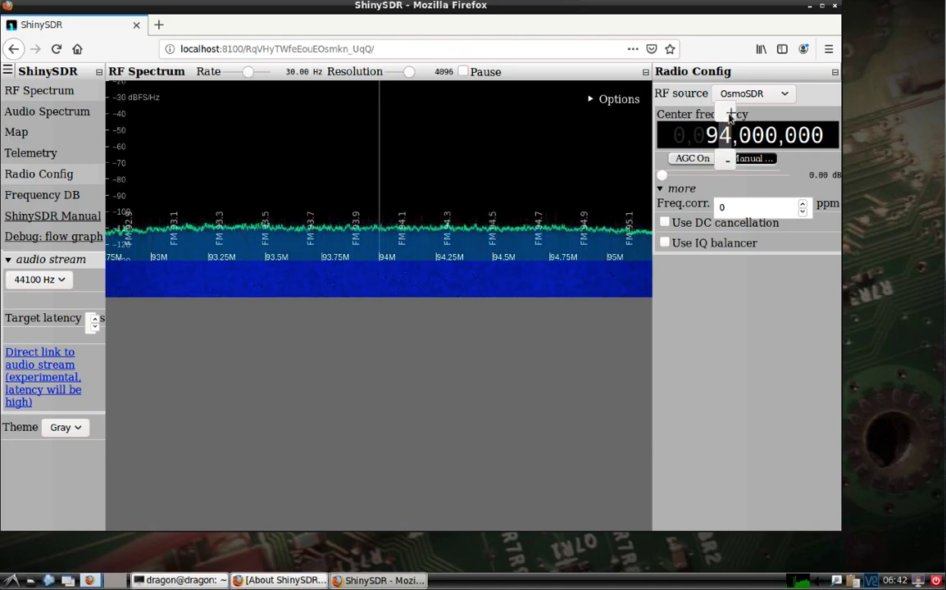
click(730, 114)
click(730, 114)
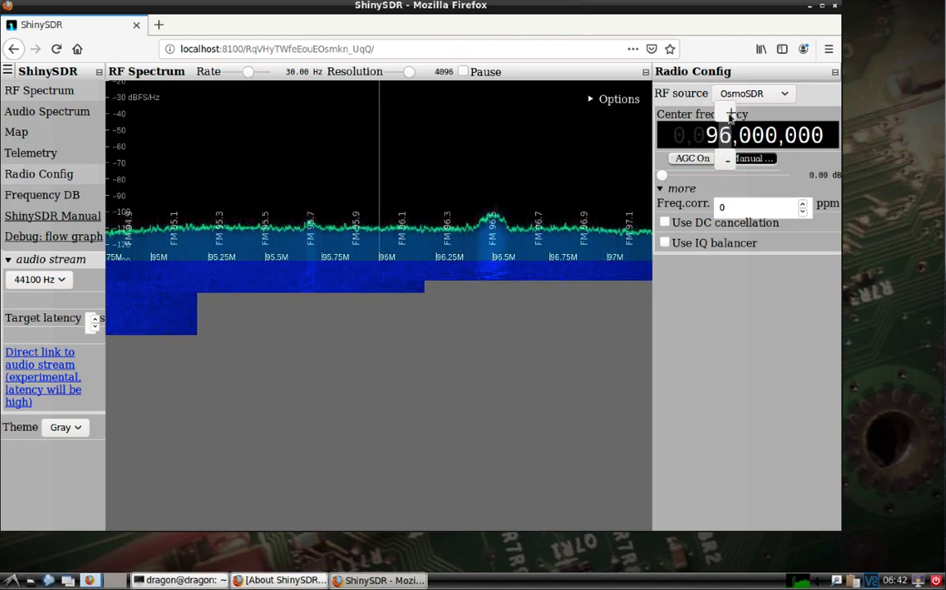
click(730, 114)
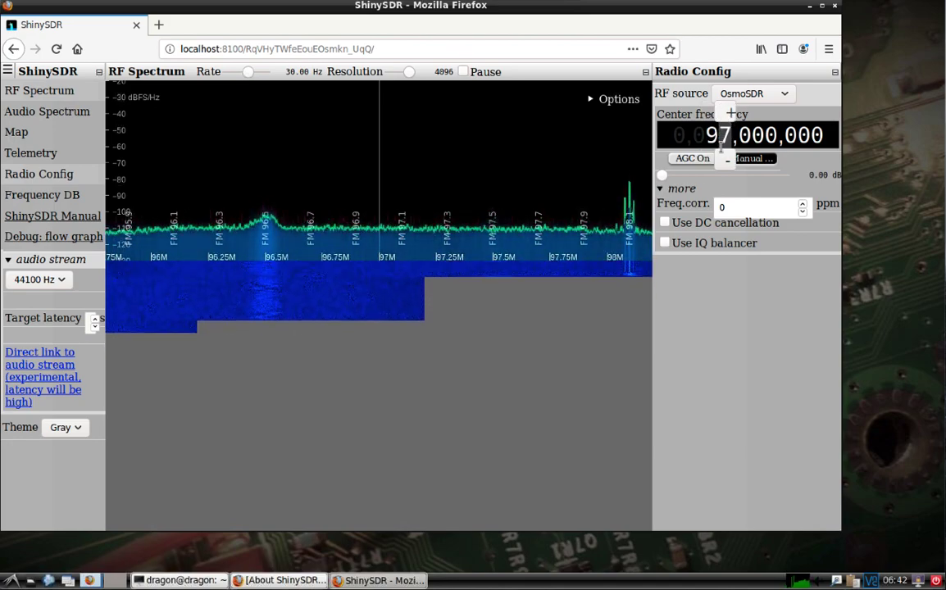
click(730, 114)
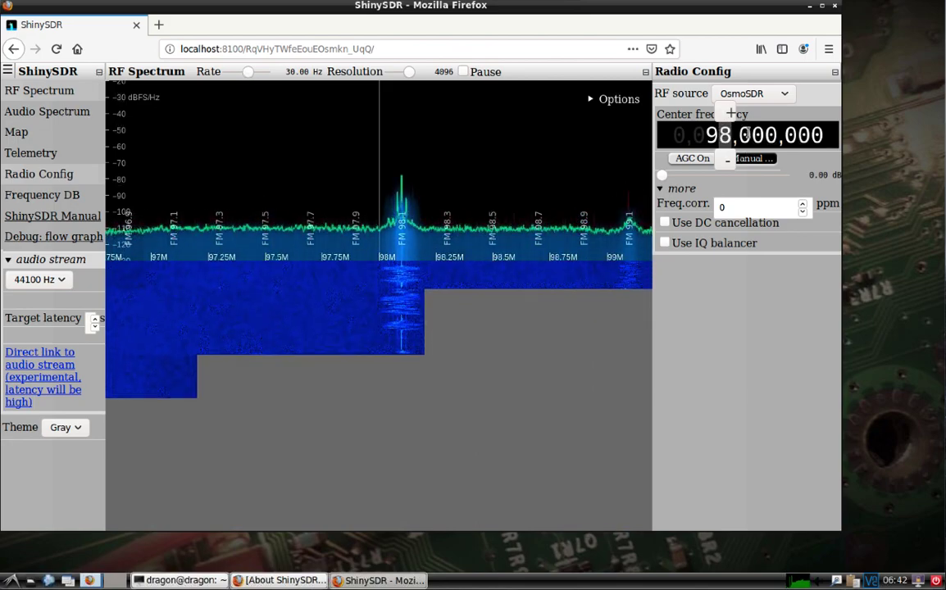
click(749, 113)
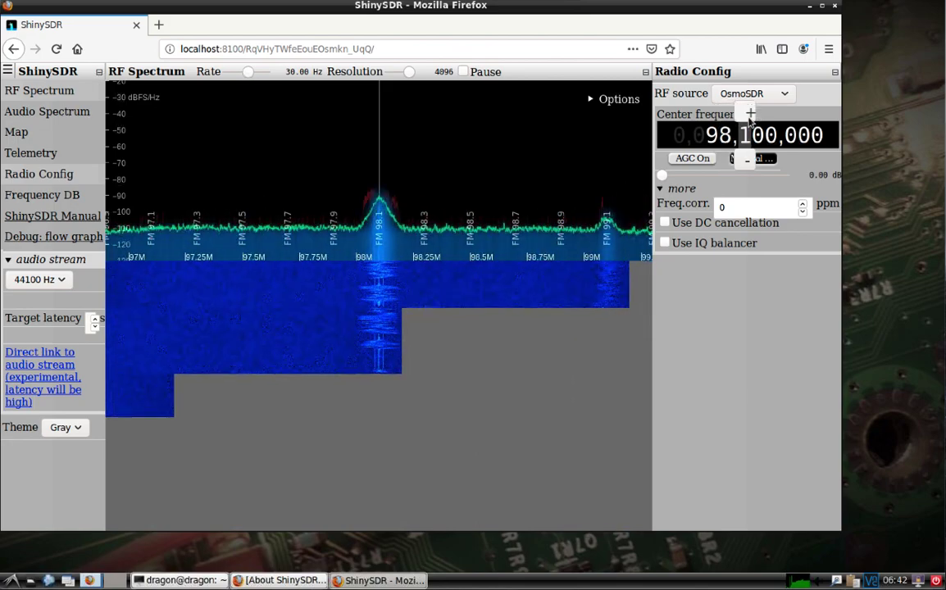
- Start receiver a on the 98.1 MHz FM peak and nudge the system volume up
click(379, 211)
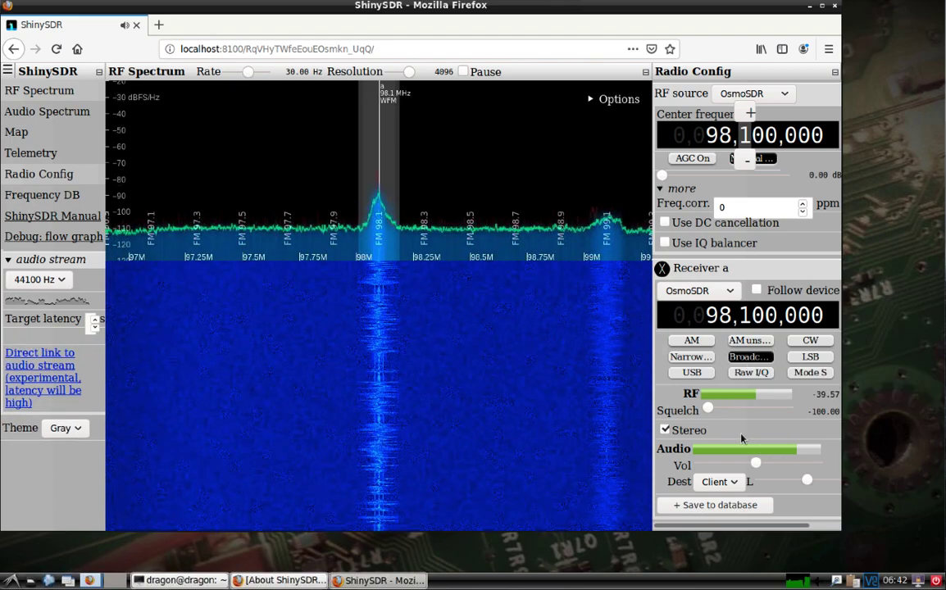
click(836, 580)
drag(836, 518, 837, 515)
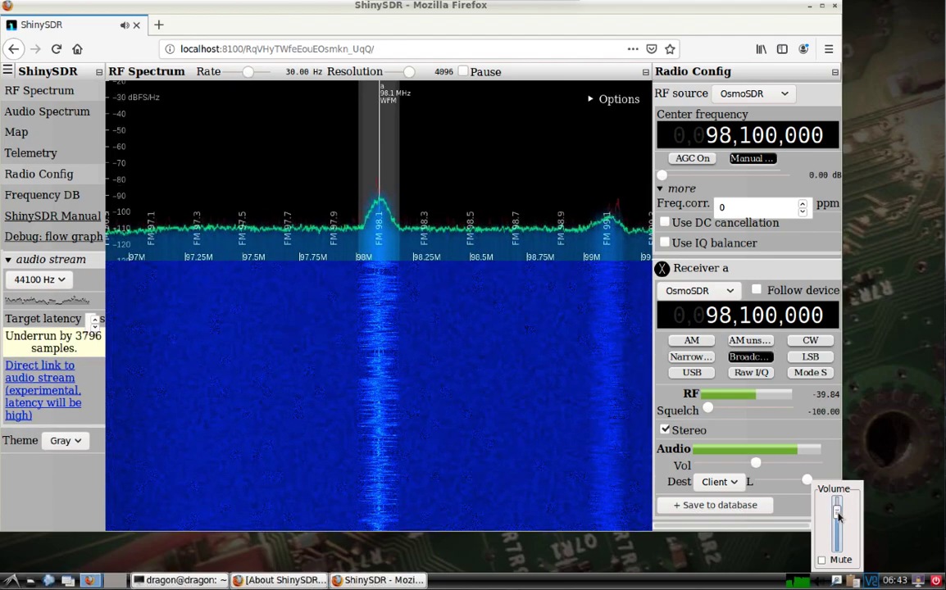
drag(837, 508, 836, 512)
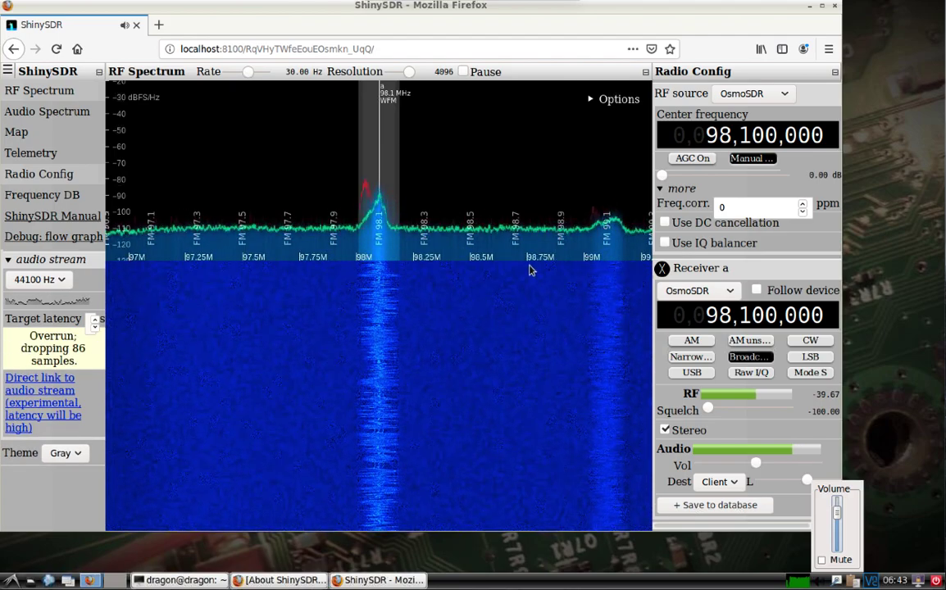
click(222, 48)
drag(381, 50, 184, 49)
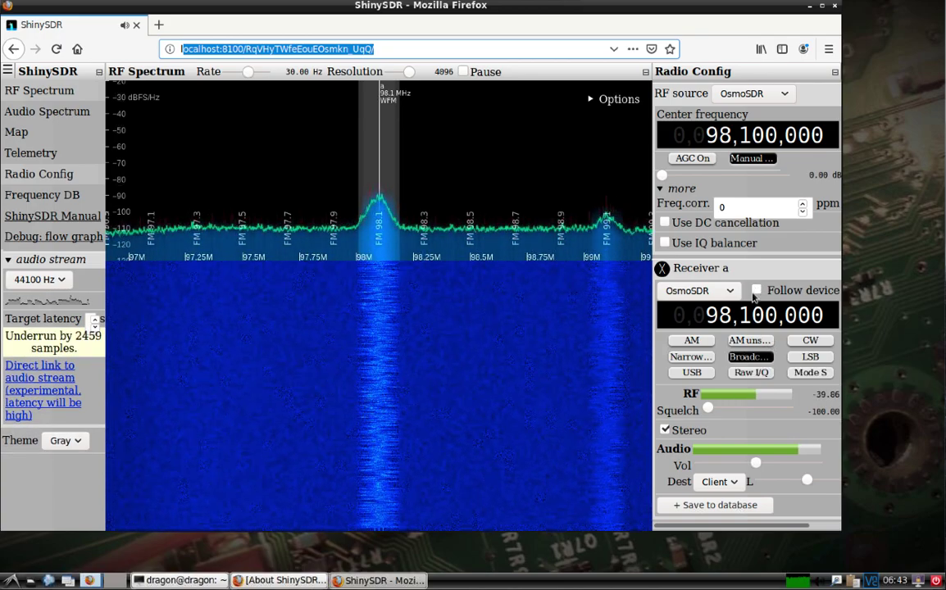
click(596, 102)
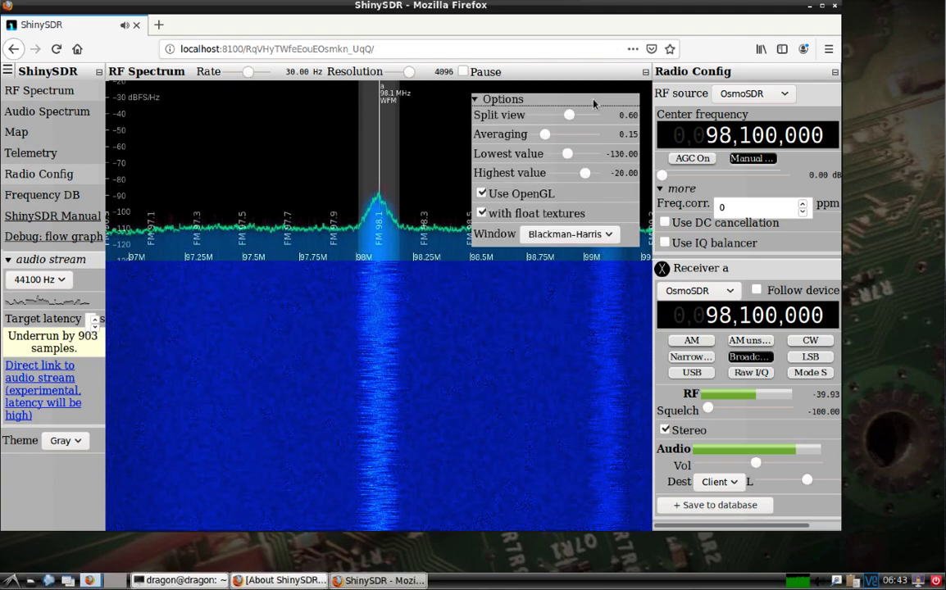
click(474, 102)
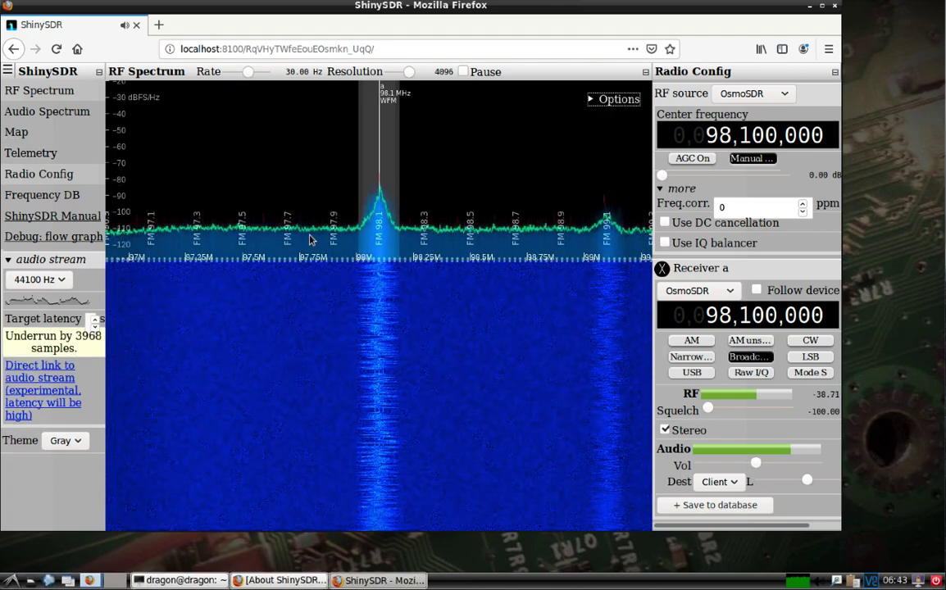
- Maximize Firefox and toggle the RF Spectrum, Radio Config and Audio Spectrum panels off and on
click(822, 7)
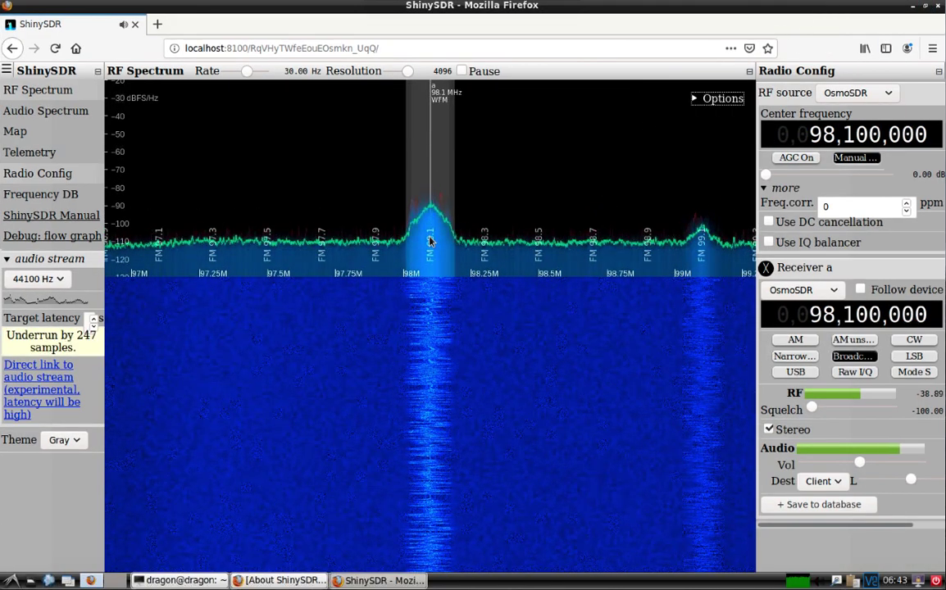
click(42, 95)
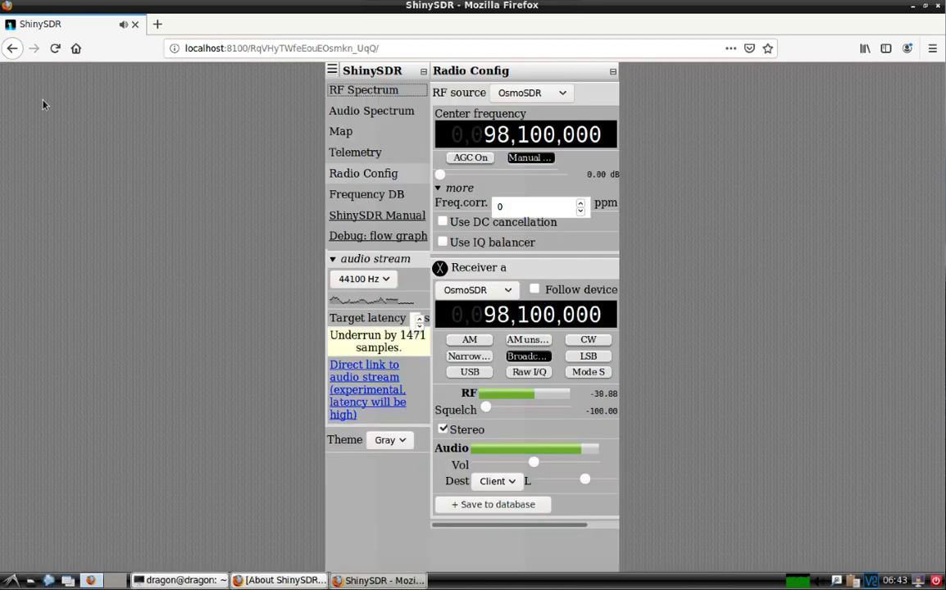
click(365, 91)
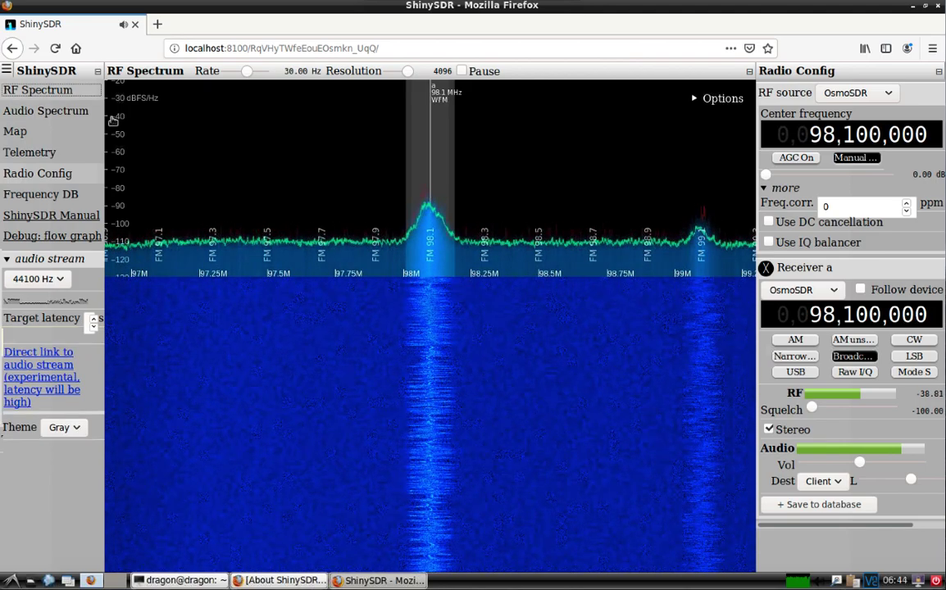
click(47, 179)
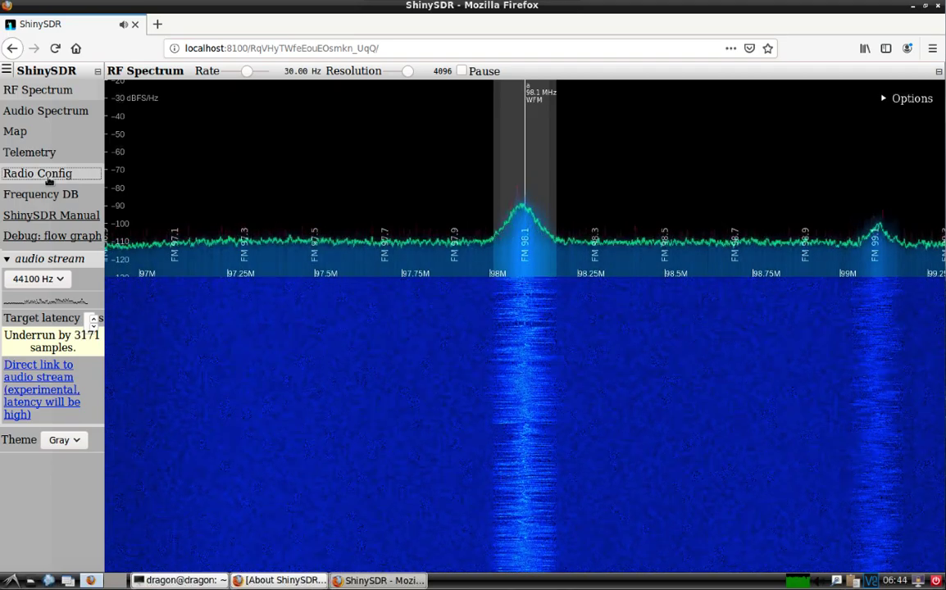
click(48, 181)
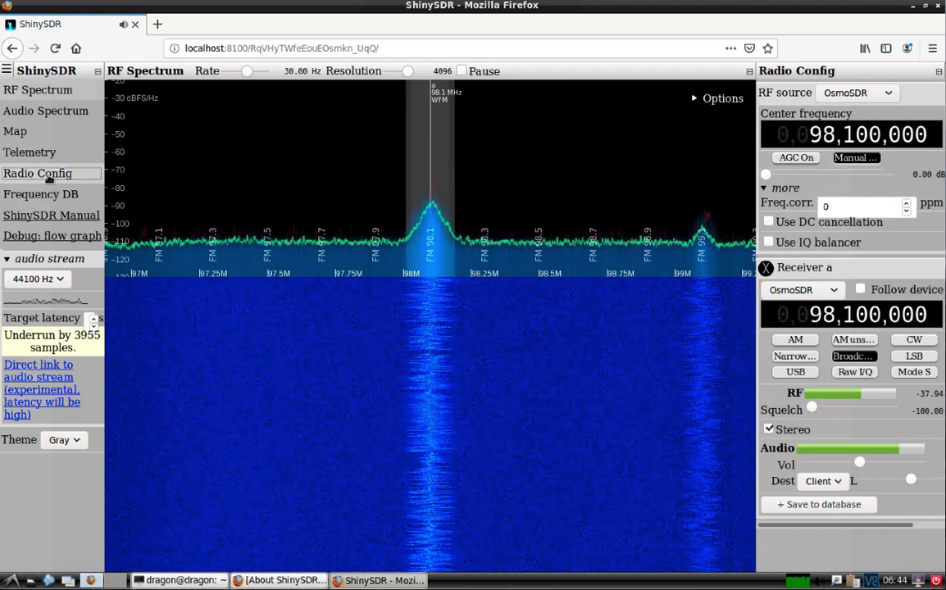
click(43, 112)
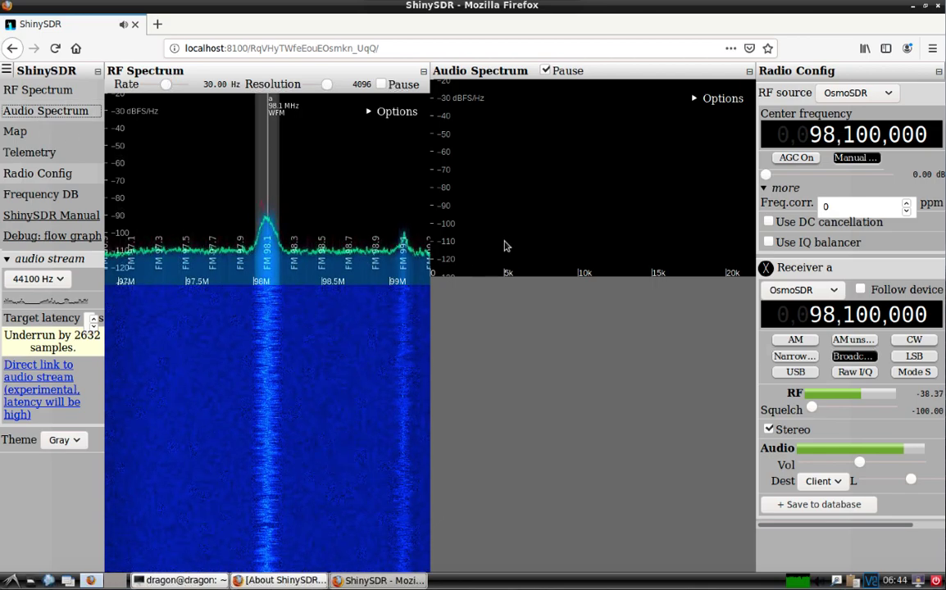
click(30, 112)
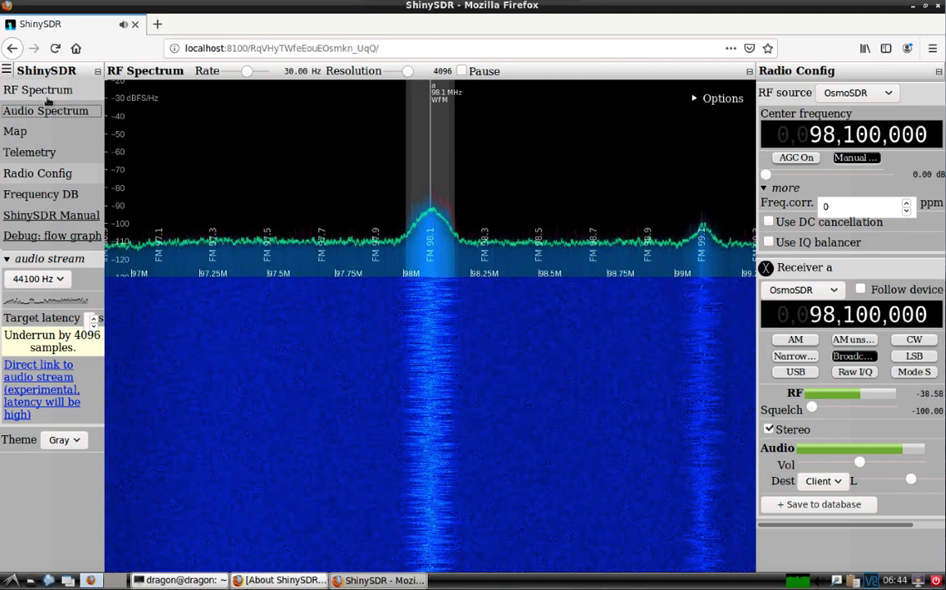